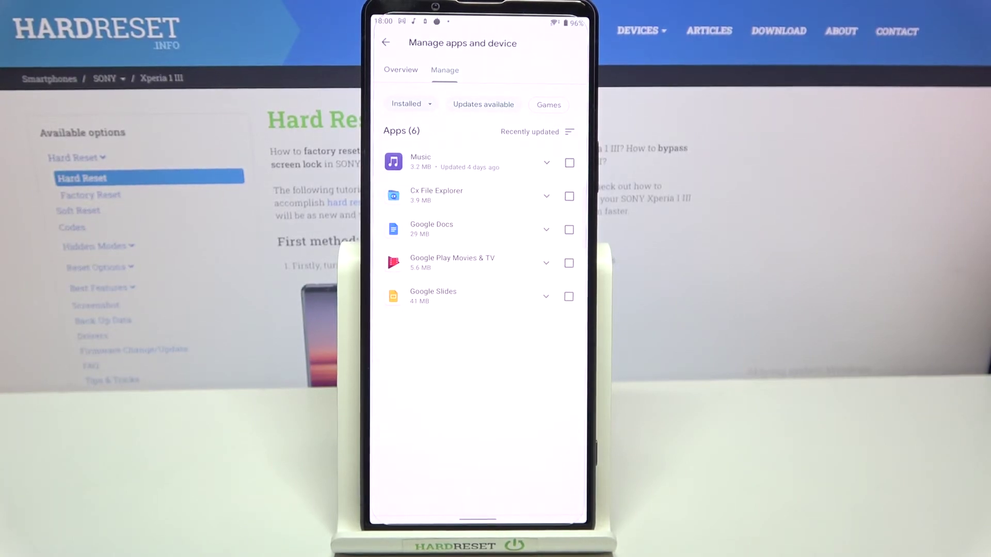
pyautogui.moveTo(478, 519); pyautogui.dragTo(478, 348)
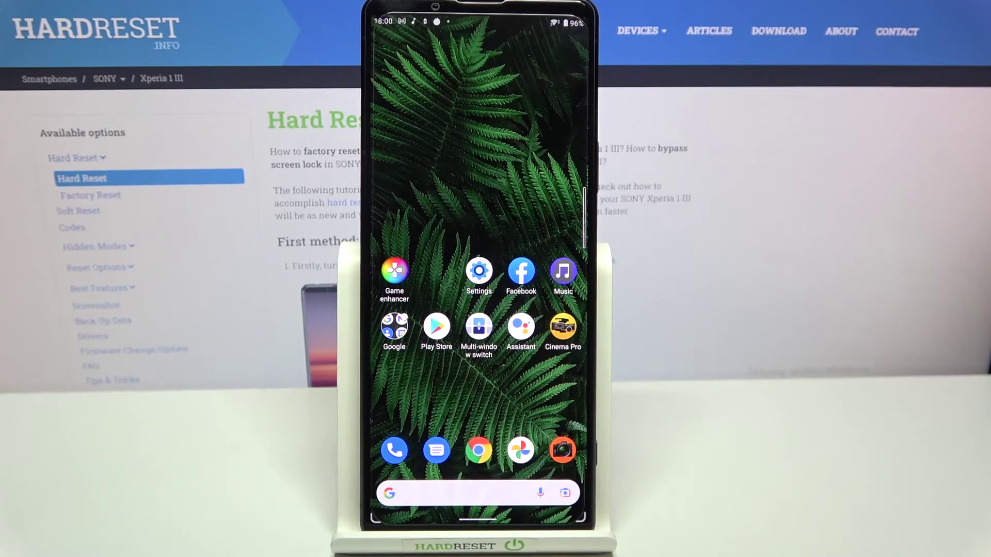